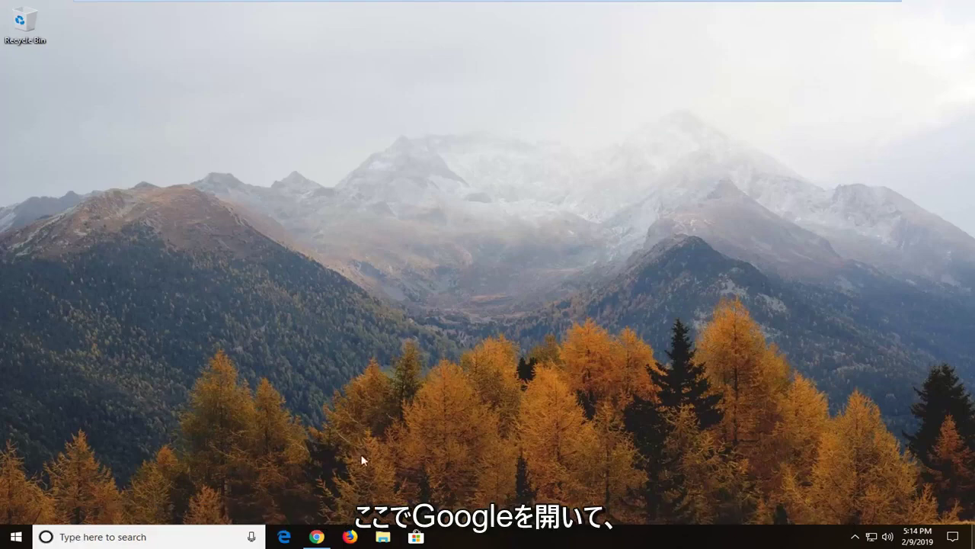
In Chrome, search Google for 'microsoft visual c++ 2008 sp1 redistributable package'
{"action": "left_click", "coordinate": [316, 537]}
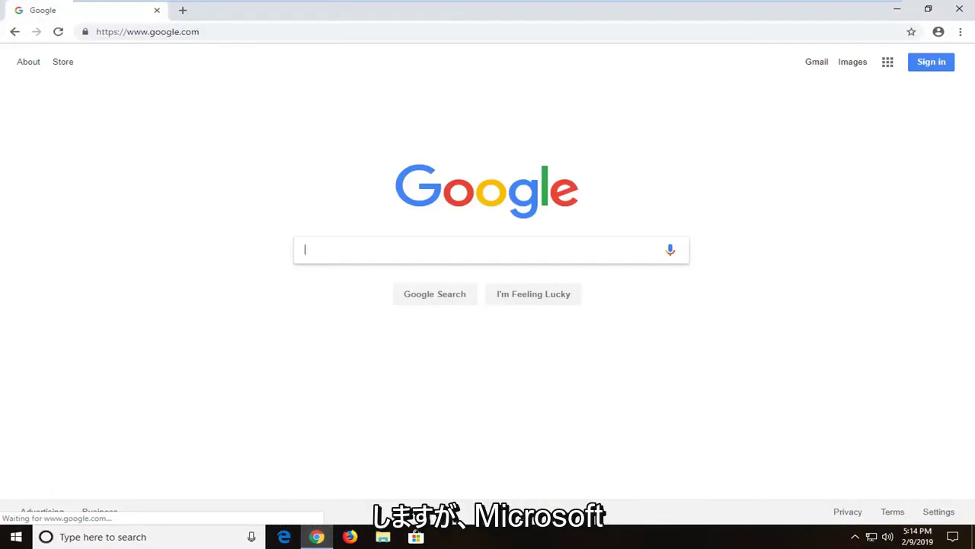
{"action": "type", "text": "microsoft"}
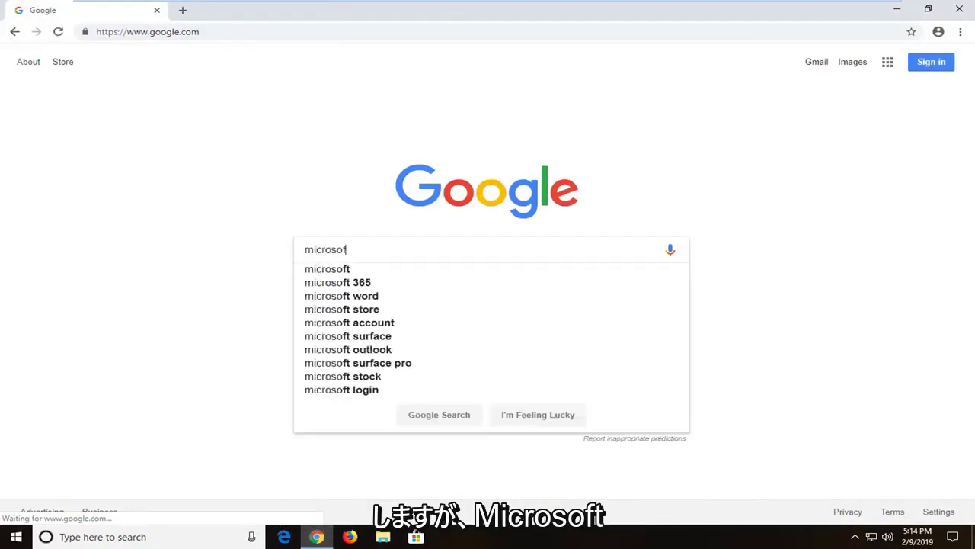
{"action": "type", "text": " vusi"}
{"action": "key", "text": "BackSpace"}
{"action": "key", "text": "BackSpace"}
{"action": "key", "text": "BackSpace"}
{"action": "type", "text": "isu"}
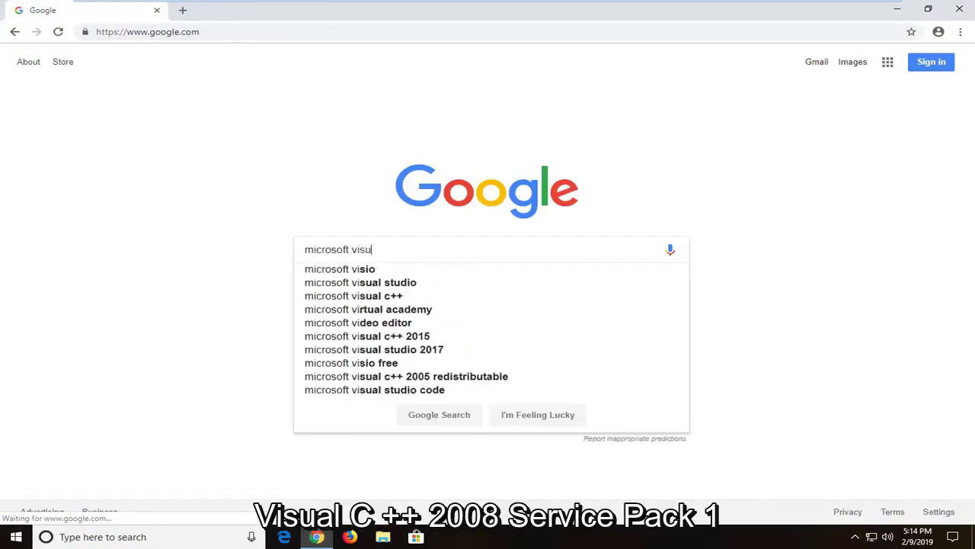
{"action": "type", "text": "al c++ "}
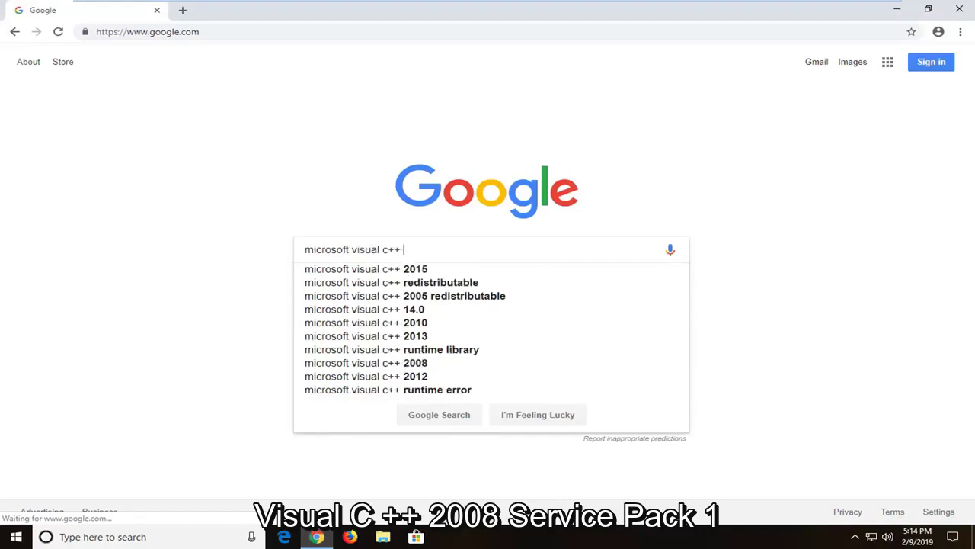
{"action": "type", "text": "2008 "}
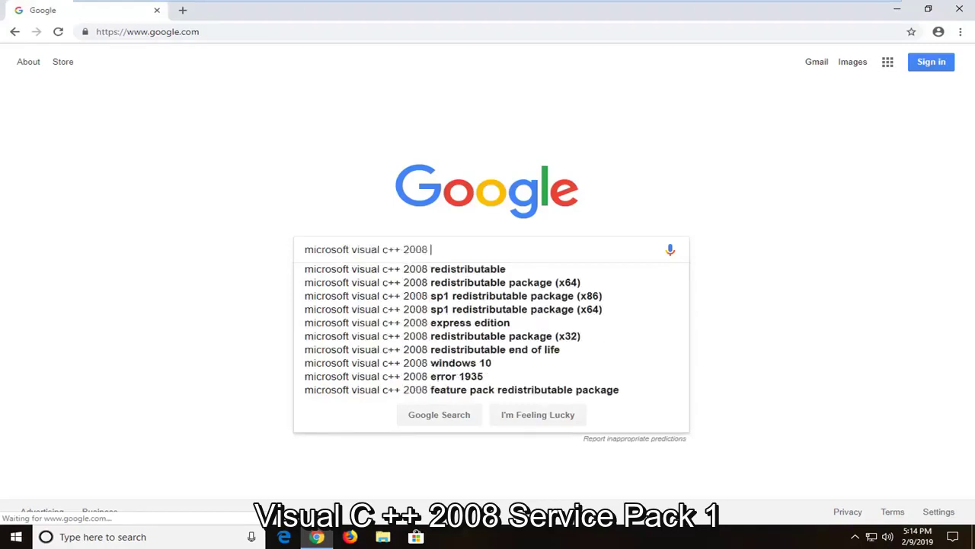
{"action": "type", "text": "SPI1 "}
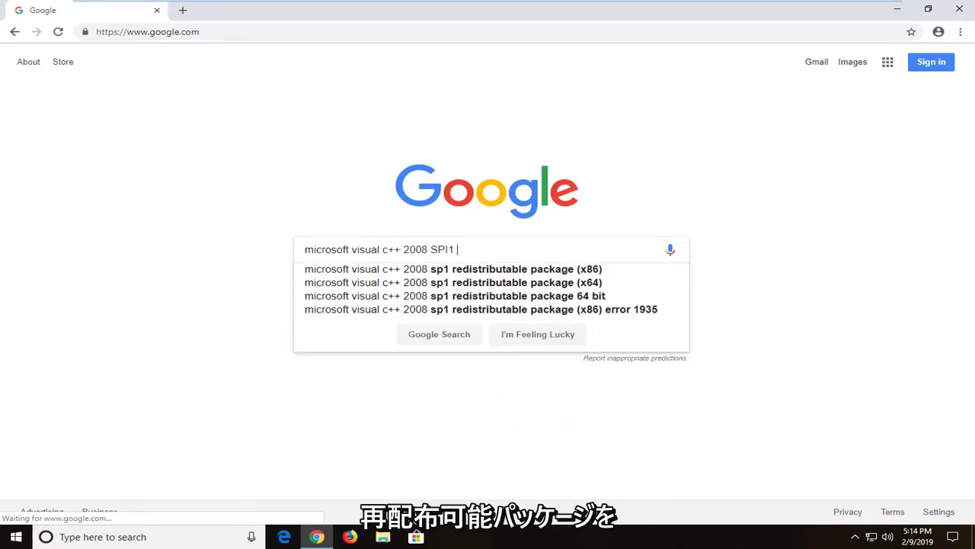
{"action": "type", "text": "re"}
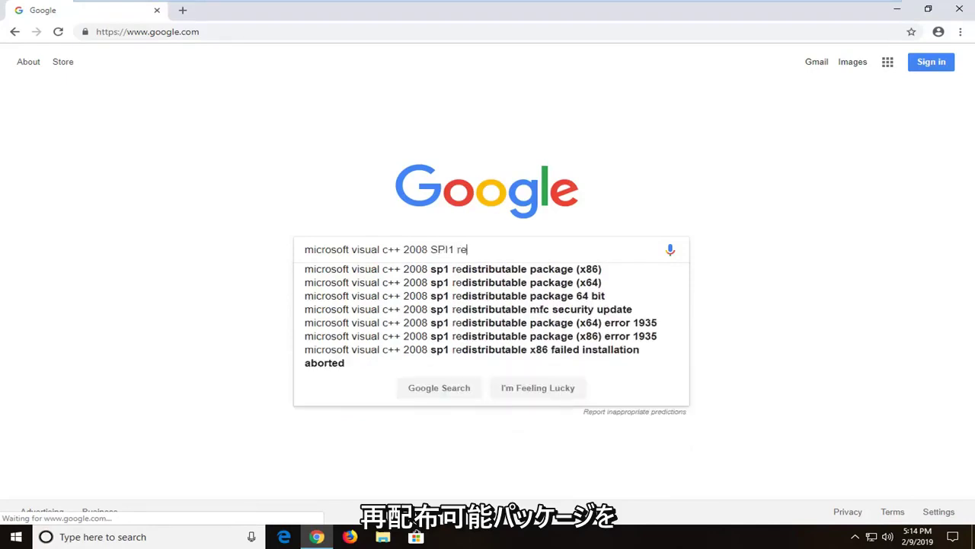
{"action": "key", "text": "Down"}
{"action": "key", "text": "BackSpace"}
{"action": "key", "text": "BackSpace"}
{"action": "key", "text": "BackSpace"}
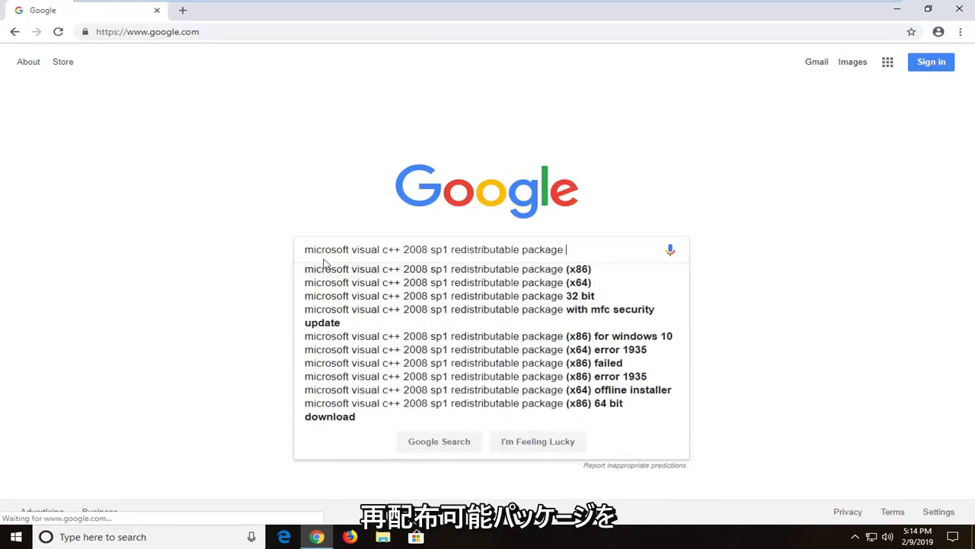
{"action": "key", "text": "Return"}
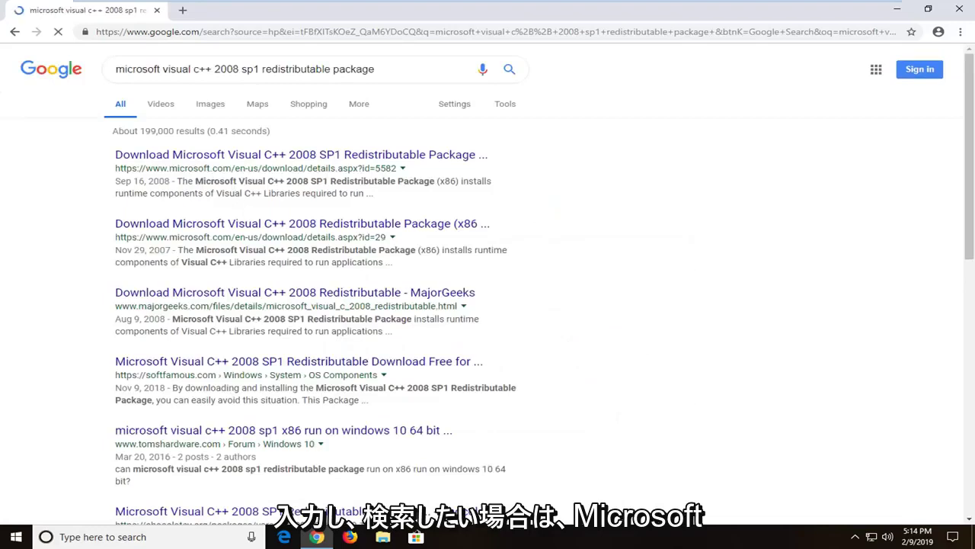
Open Microsoft's SP1 redistributable download page and confirm its title says (x86)
{"action": "left_click", "coordinate": [245, 160]}
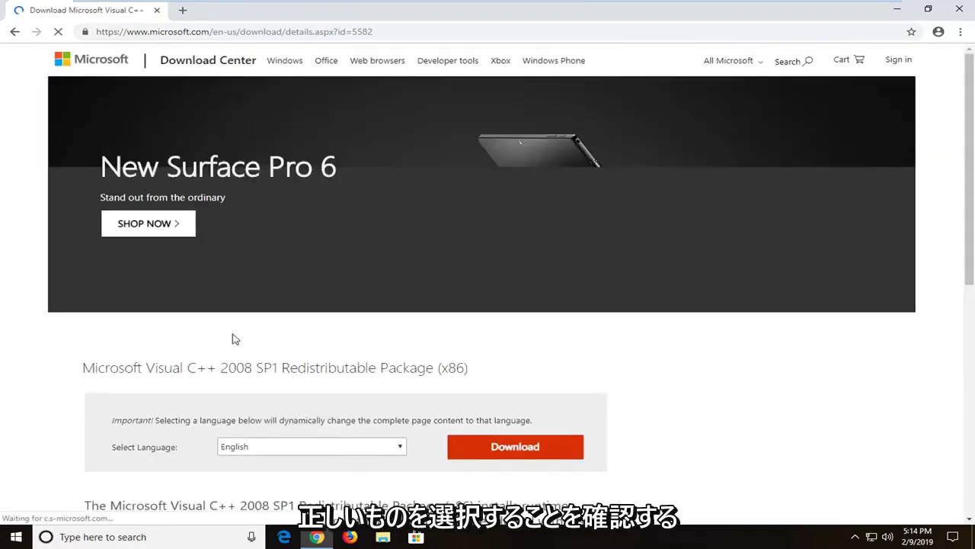
{"action": "scroll", "coordinate": [234, 337], "scroll_direction": "down", "scroll_amount": 2}
{"action": "scroll", "coordinate": [212, 354], "scroll_direction": "down", "scroll_amount": 2}
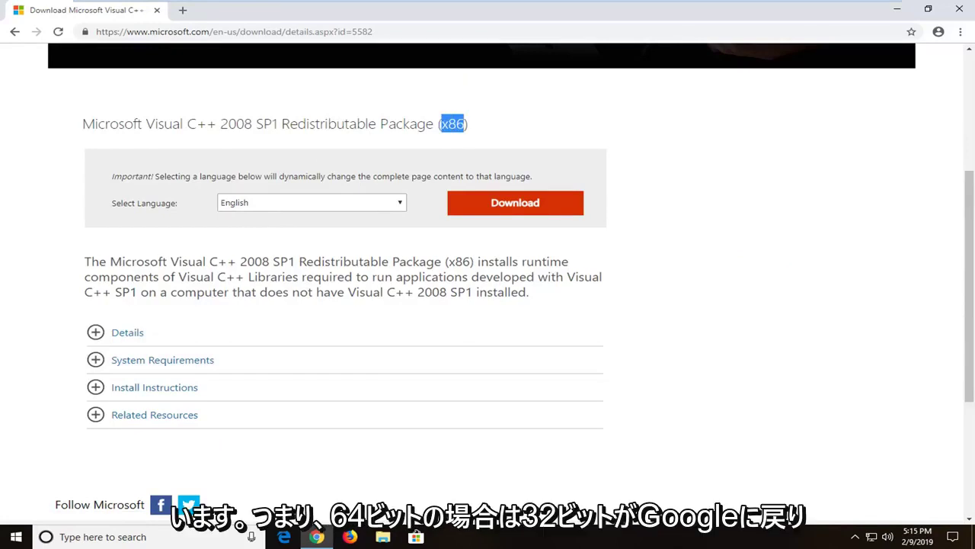
{"action": "left_click_drag", "start_coordinate": [448, 123], "coordinate": [464, 123]}
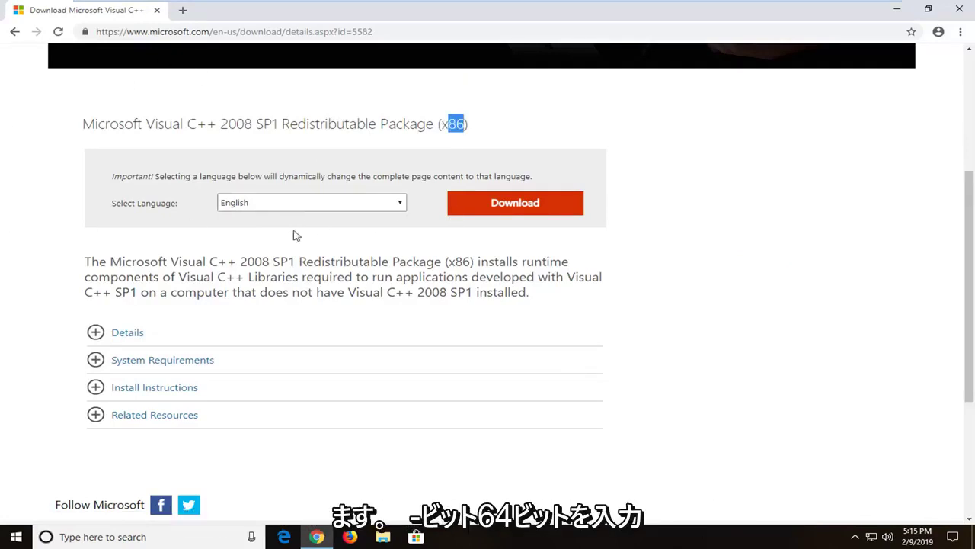
{"action": "left_click", "coordinate": [655, 169]}
Keep English as the download language and start the x86 package download
{"action": "left_click", "coordinate": [246, 206]}
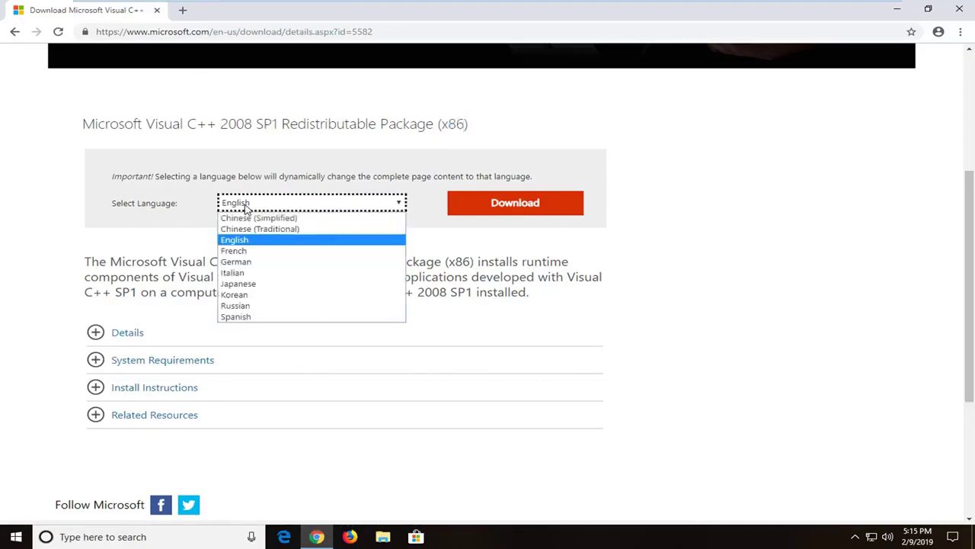
{"action": "left_click", "coordinate": [73, 222]}
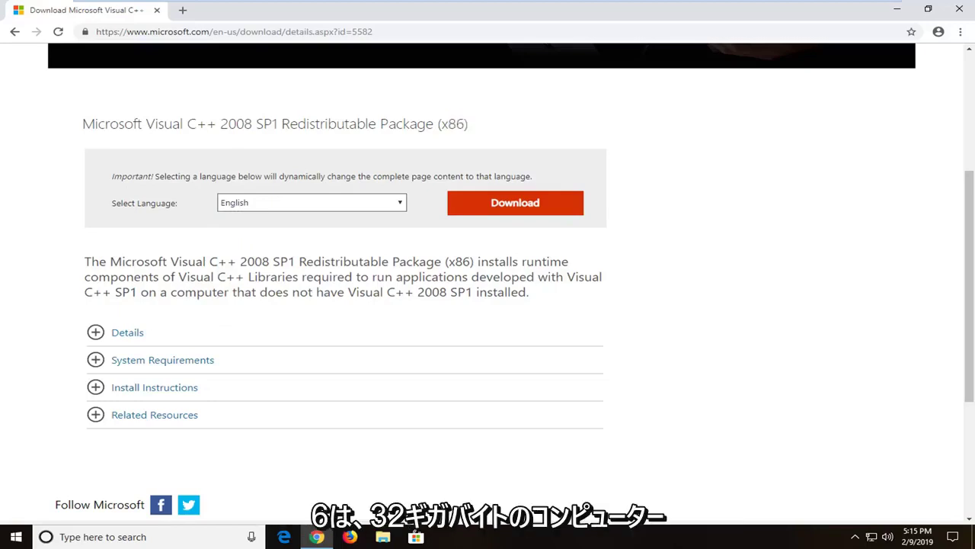
{"action": "double_click", "coordinate": [456, 124]}
{"action": "left_click", "coordinate": [560, 133]}
{"action": "left_click", "coordinate": [241, 210]}
{"action": "left_click", "coordinate": [349, 243]}
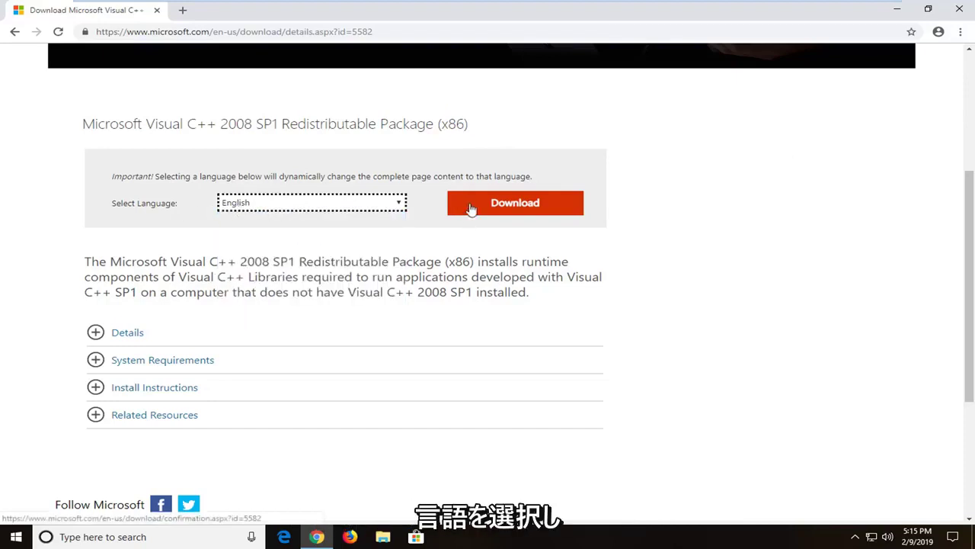
{"action": "left_click", "coordinate": [514, 210]}
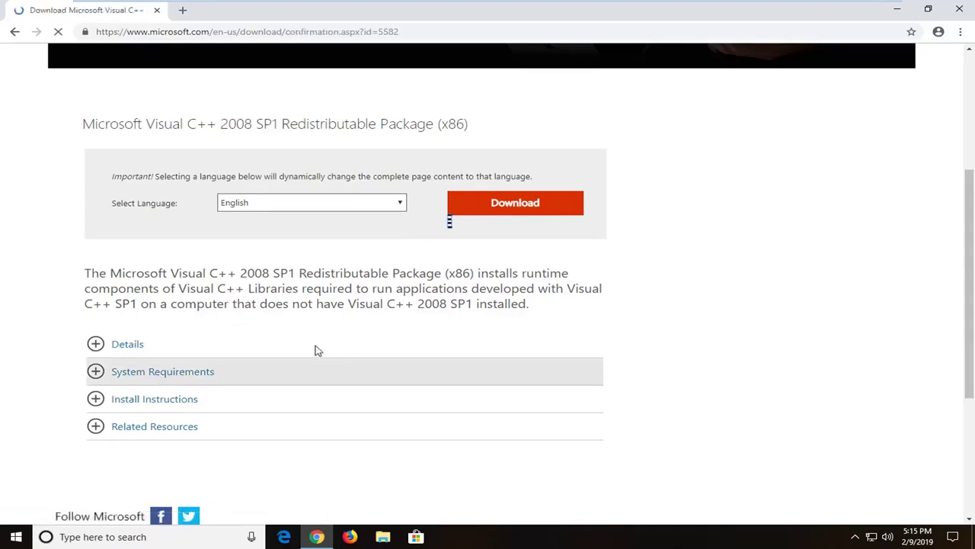
Scroll the thank-you page while vcredist_x86.exe finishes downloading
{"action": "scroll", "coordinate": [318, 349], "scroll_direction": "down", "scroll_amount": 3}
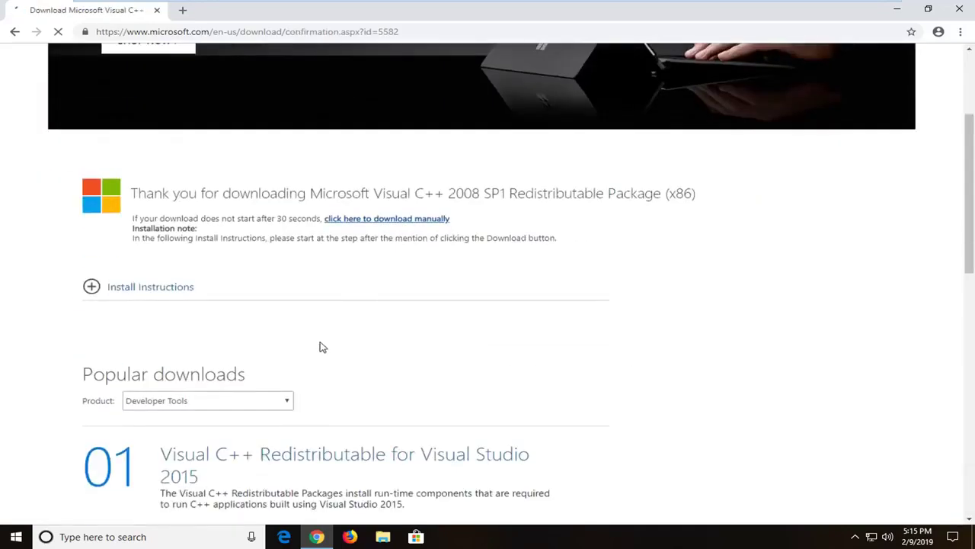
{"action": "scroll", "coordinate": [320, 347], "scroll_direction": "down", "scroll_amount": 3}
{"action": "scroll", "coordinate": [313, 352], "scroll_direction": "up", "scroll_amount": 5}
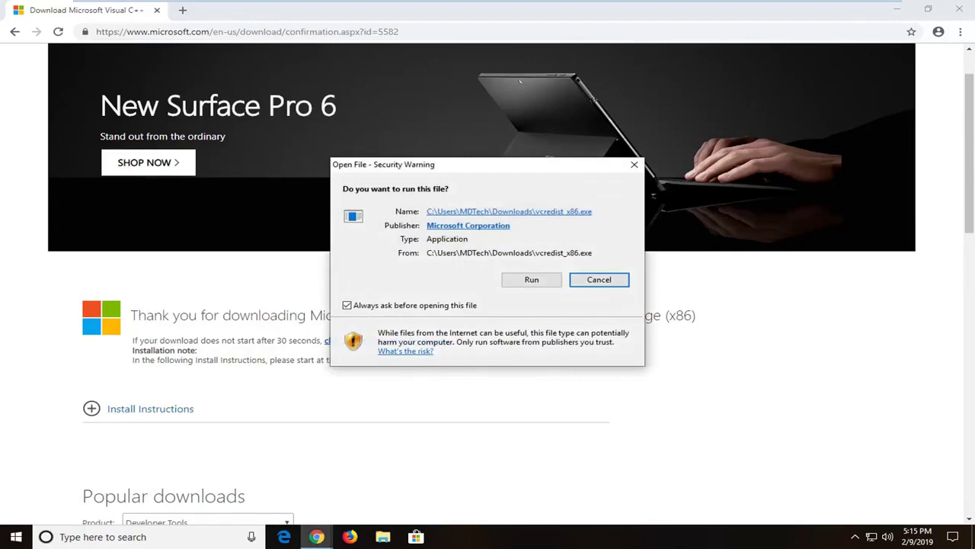
Minimise Chrome and allow vcredist_x86.exe to run from the security warning
{"action": "left_click", "coordinate": [897, 9]}
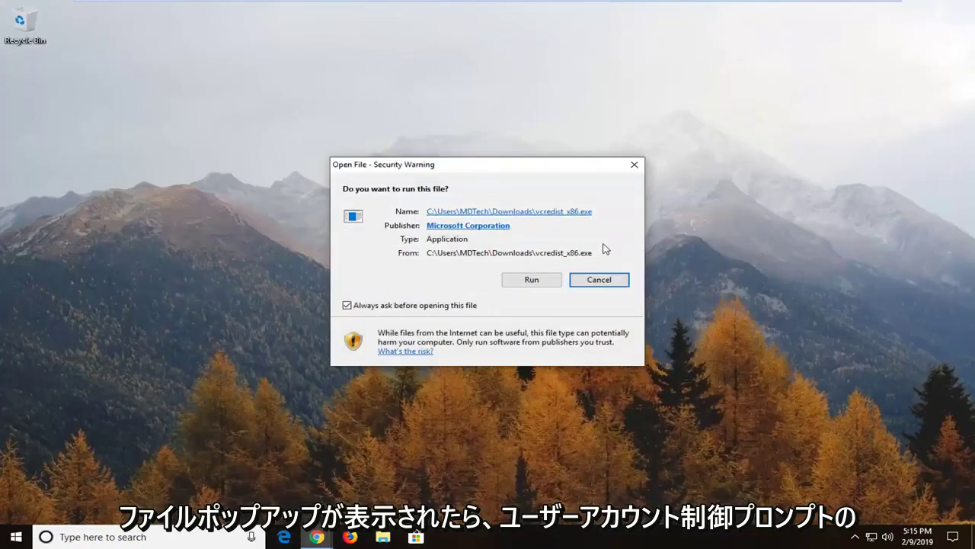
{"action": "left_click", "coordinate": [525, 280]}
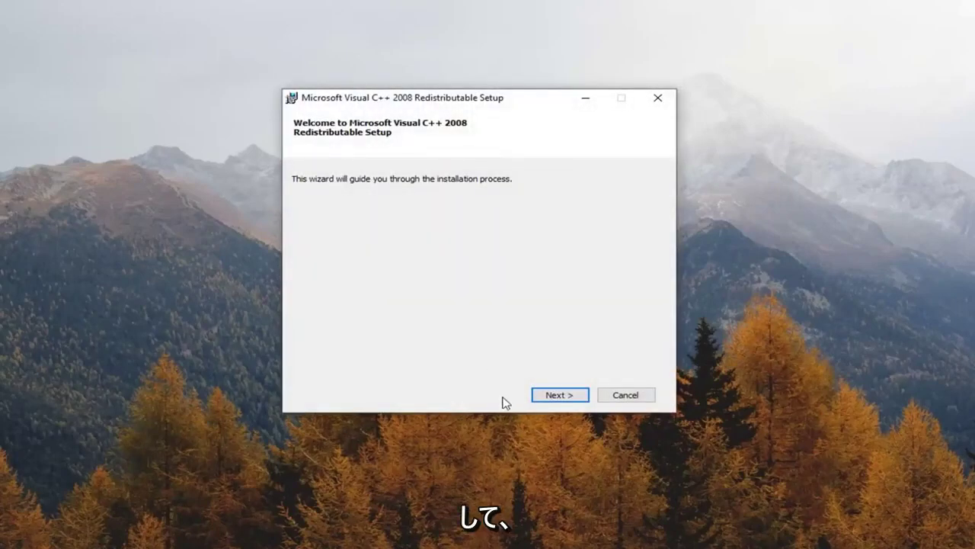
Accept the license terms and install the Visual C++ 2008 redistributable
{"action": "left_click", "coordinate": [541, 395]}
{"action": "left_click", "coordinate": [326, 361]}
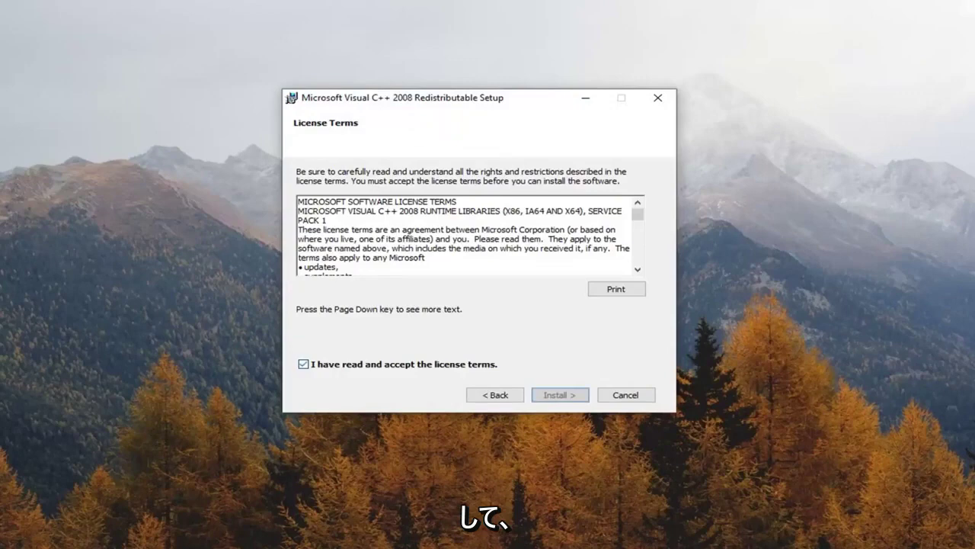
{"action": "scroll", "coordinate": [468, 237], "scroll_direction": "down", "scroll_amount": 3}
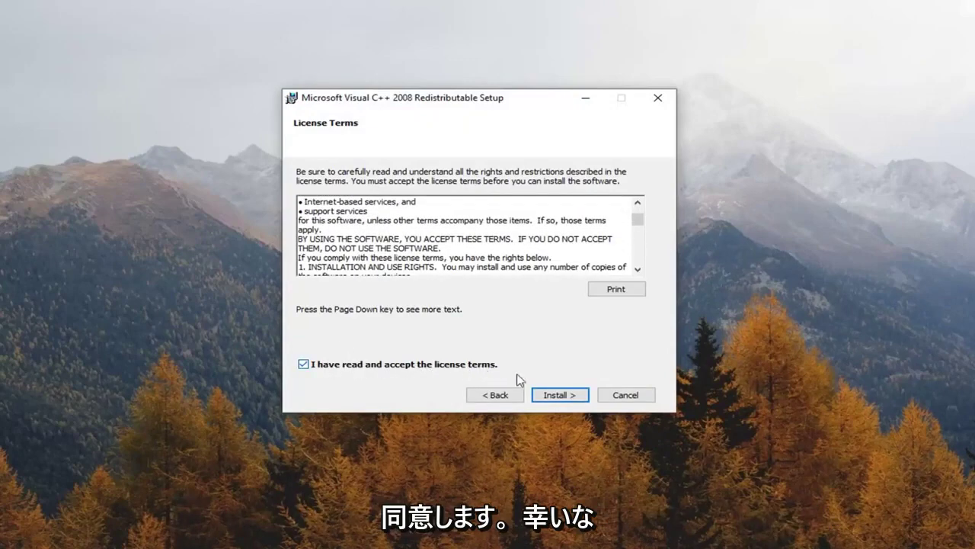
{"action": "left_click", "coordinate": [558, 397]}
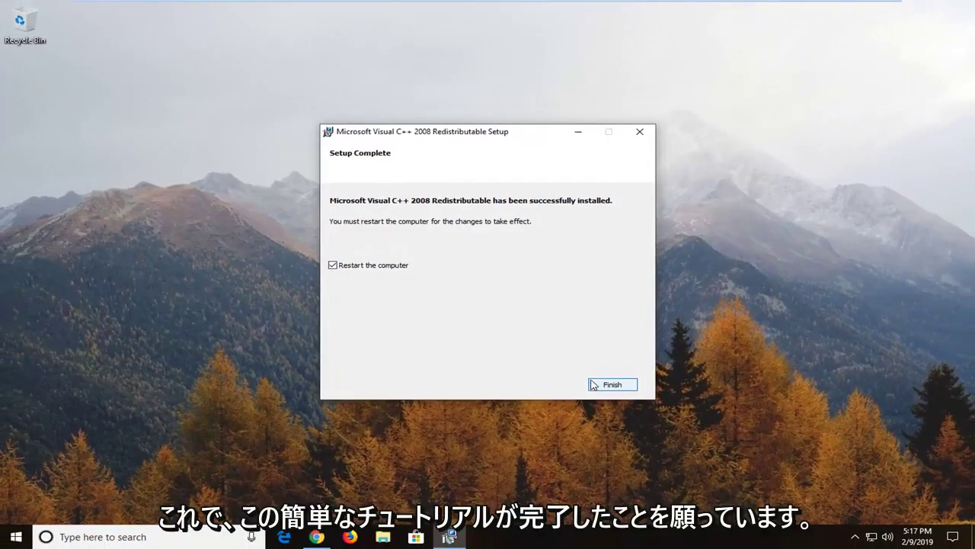
Minimise the Setup Complete window to leave just the desktop showing
{"action": "left_click", "coordinate": [578, 133]}
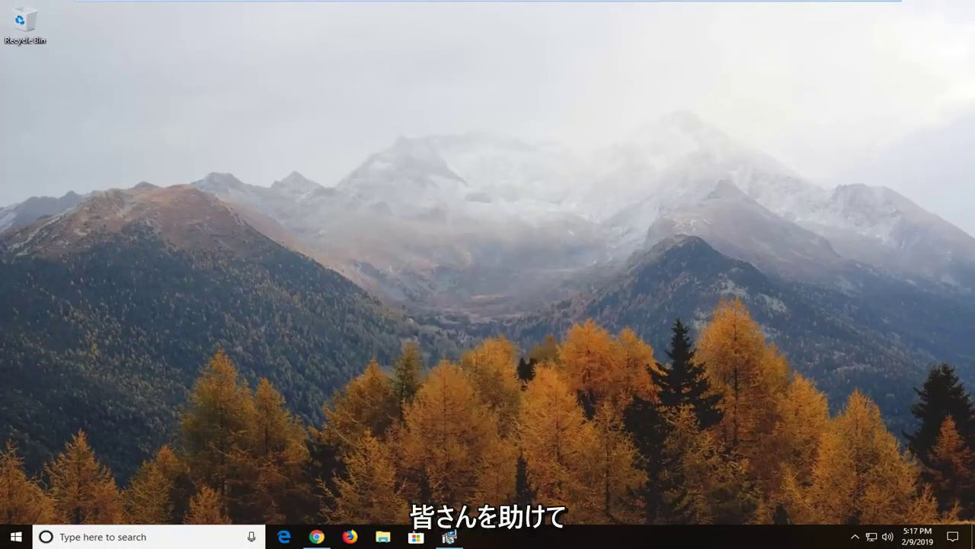